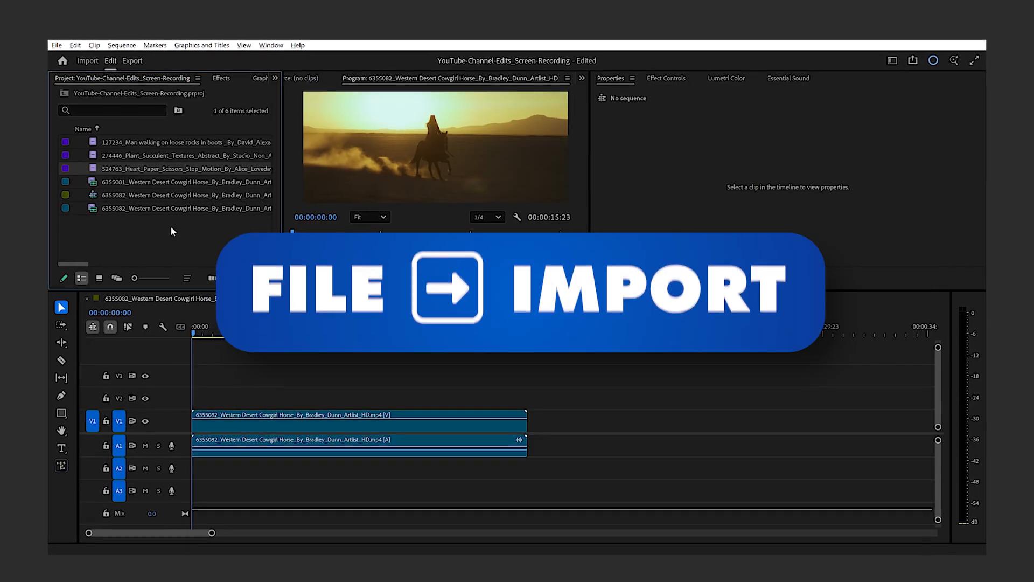
- Inspect the R3D clip's file properties in the Metadata panel
left_click(80, 58)
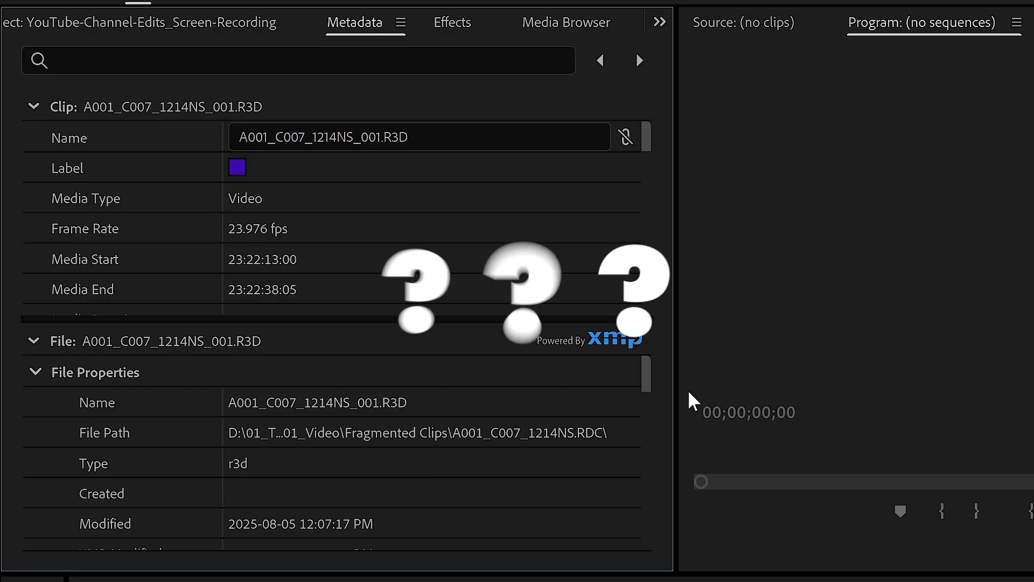
scroll(230, 471, "down", 5)
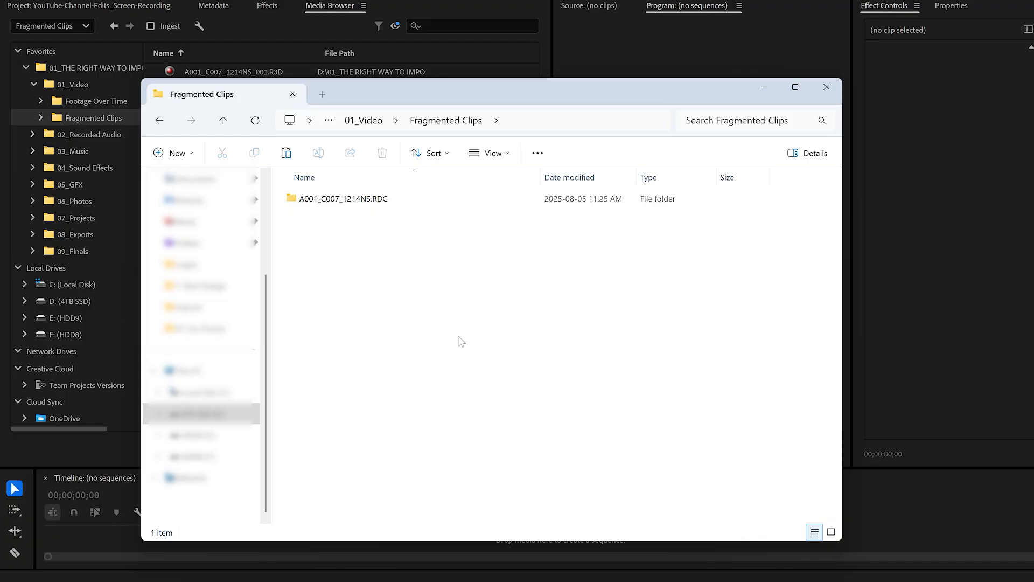
- Try to import the A001_C007_1214NS_001.R3D clip by dragging it from its RDC folder into the project panel, dismissing the error
double_click(345, 199)
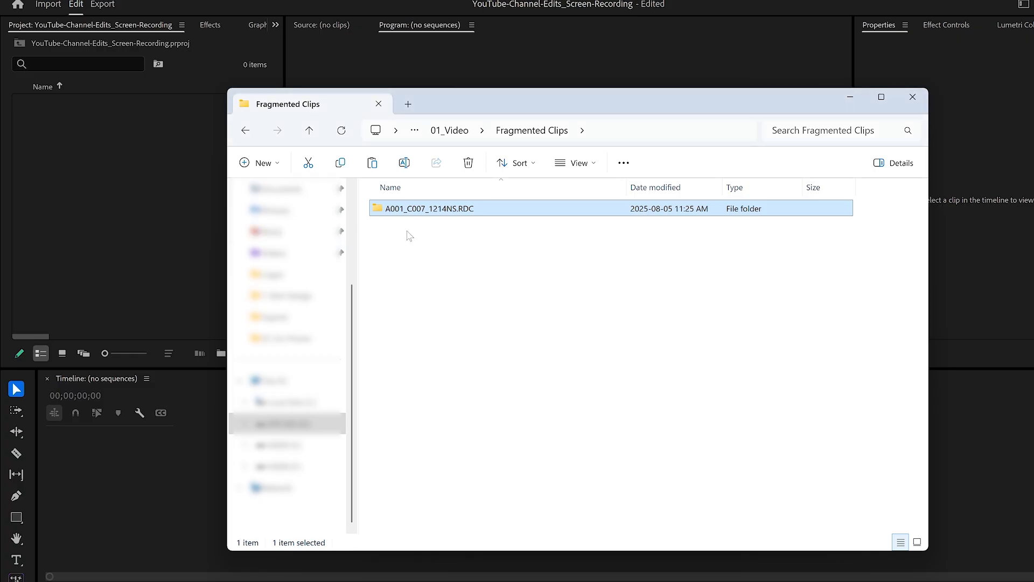
left_click_drag(409, 208, 217, 270)
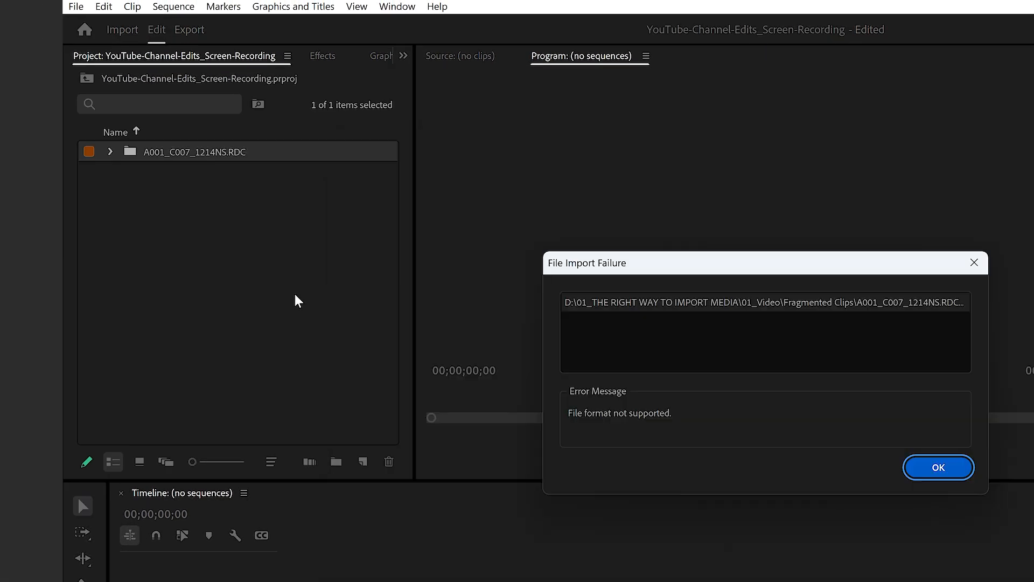
left_click(968, 477)
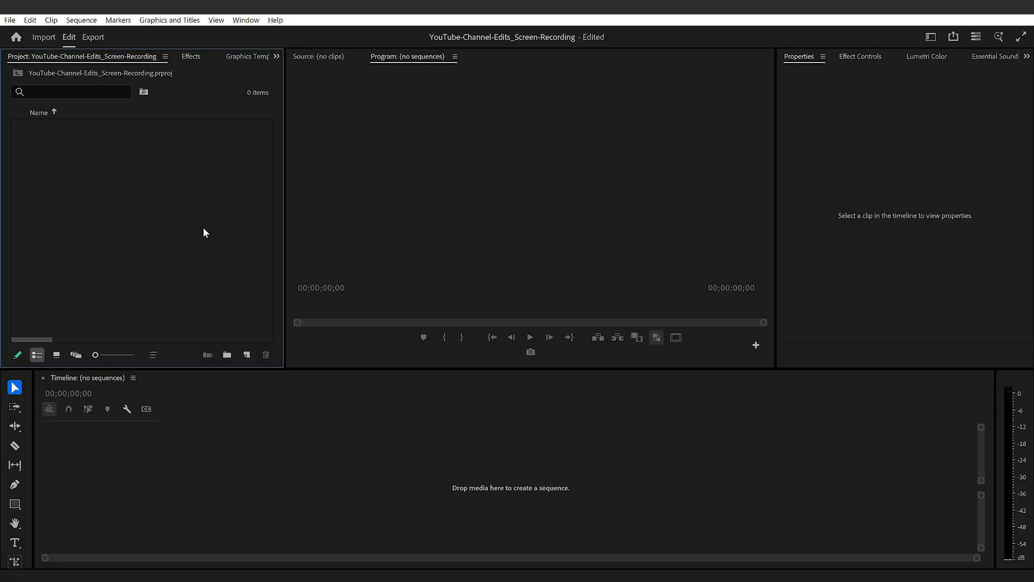
- Switch to File Explorer, open Footage Over Time, and drag the 457311_Ball_Clay_Court clip into the project panel
key("alt+Tab")
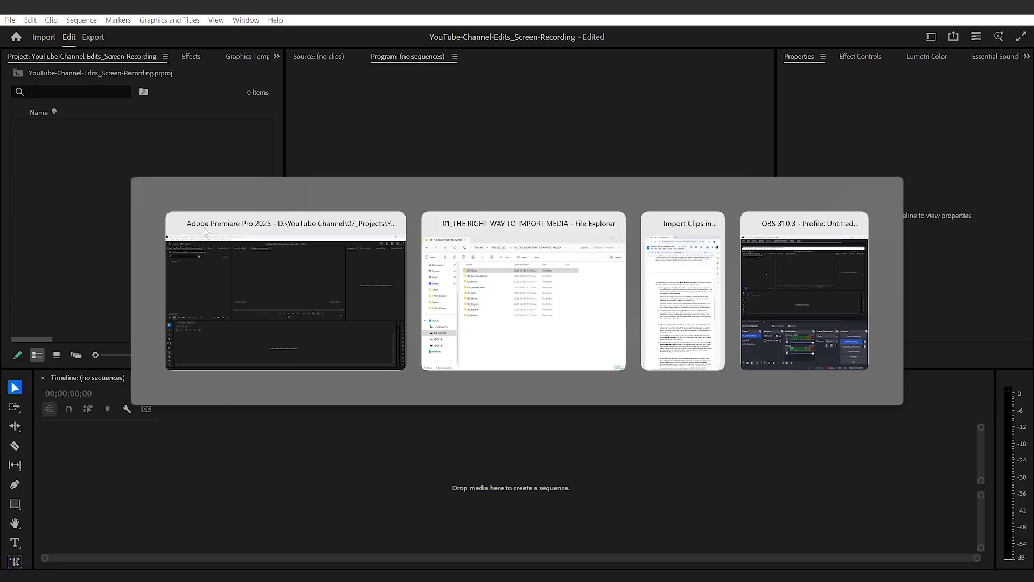
double_click(399, 229)
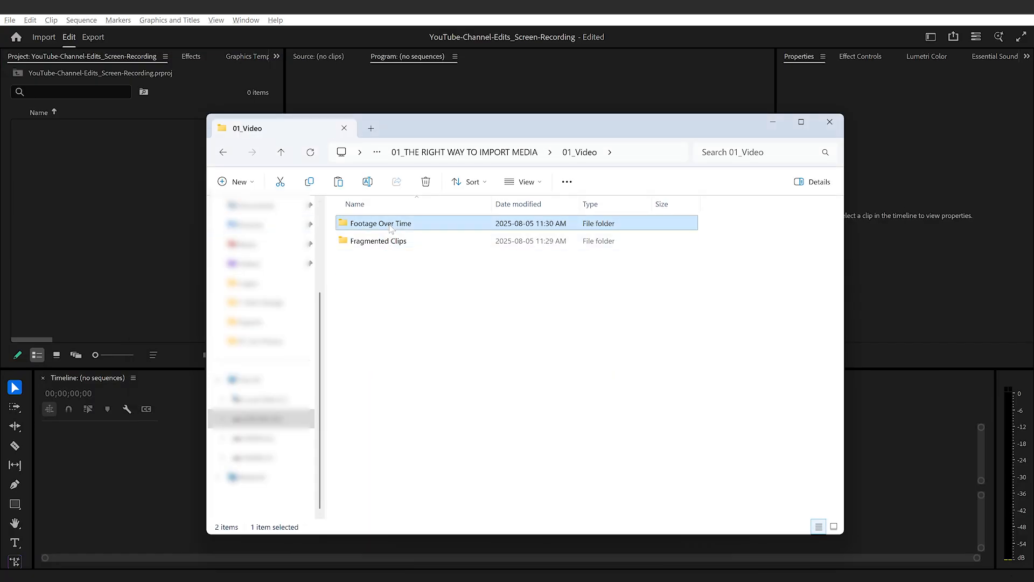
double_click(390, 225)
left_click_drag(389, 225, 197, 194)
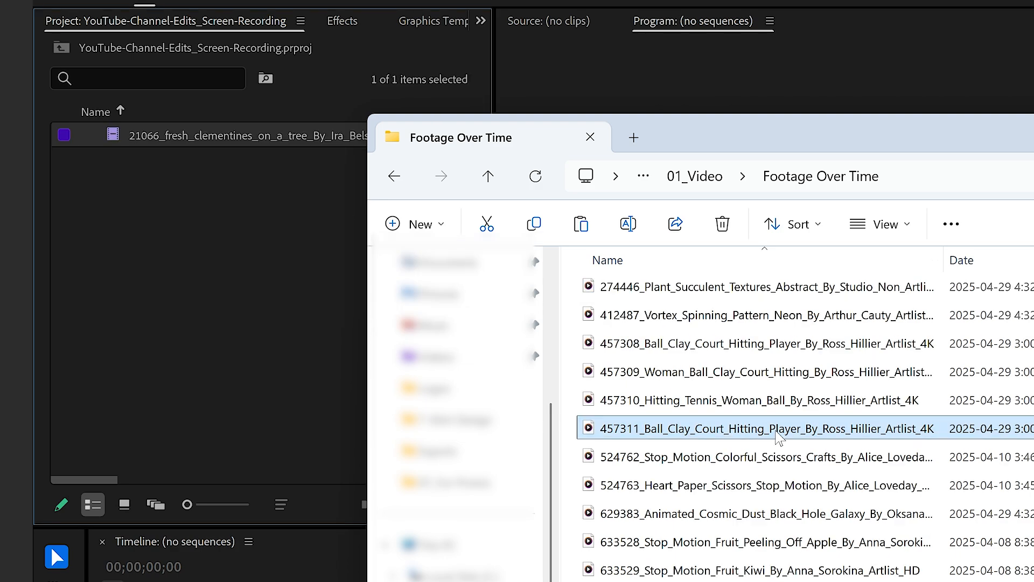
left_click_drag(777, 436, 215, 316)
left_click(261, 356)
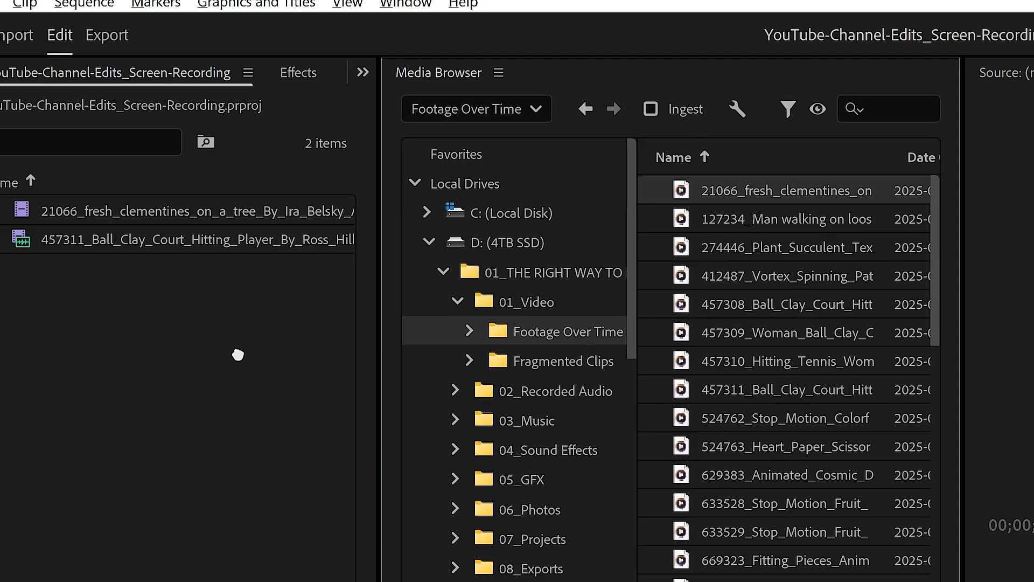
- Add the 01_THE RIGHT WAY TO IMPORT MEDIA folder to Media Browser favorites and collapse Local Drives
left_click_drag(238, 354, 237, 354)
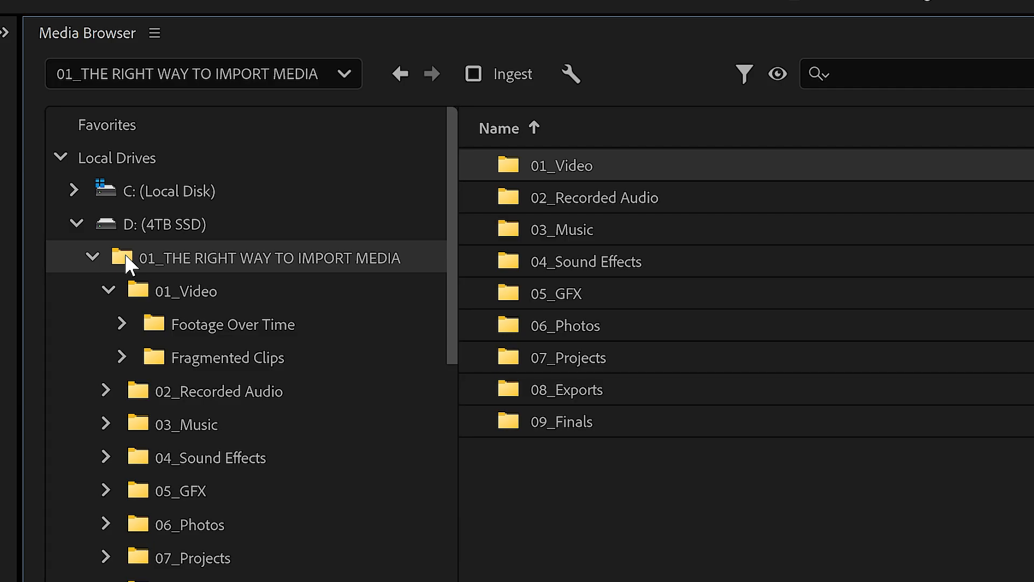
right_click(129, 264)
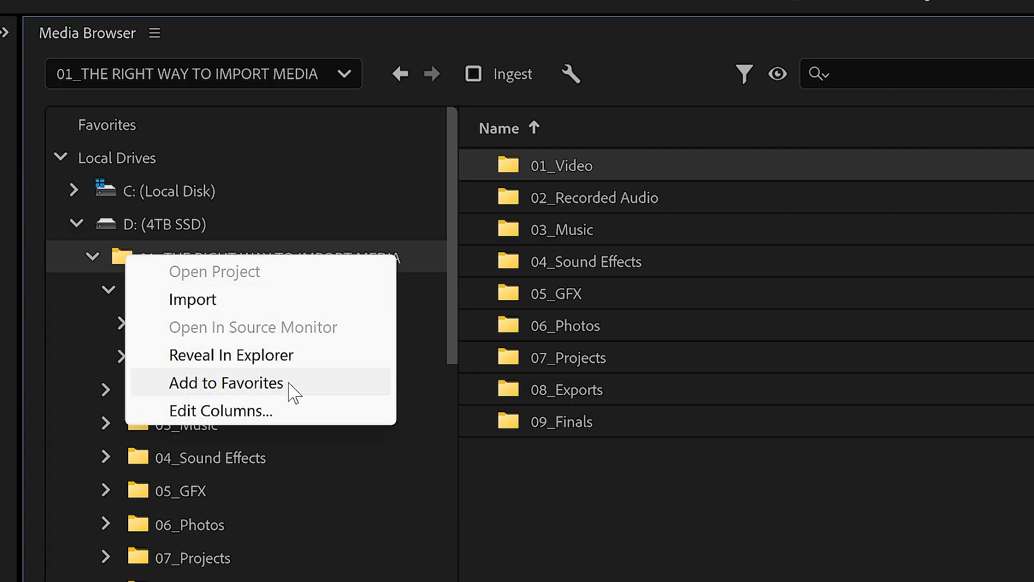
left_click(291, 389)
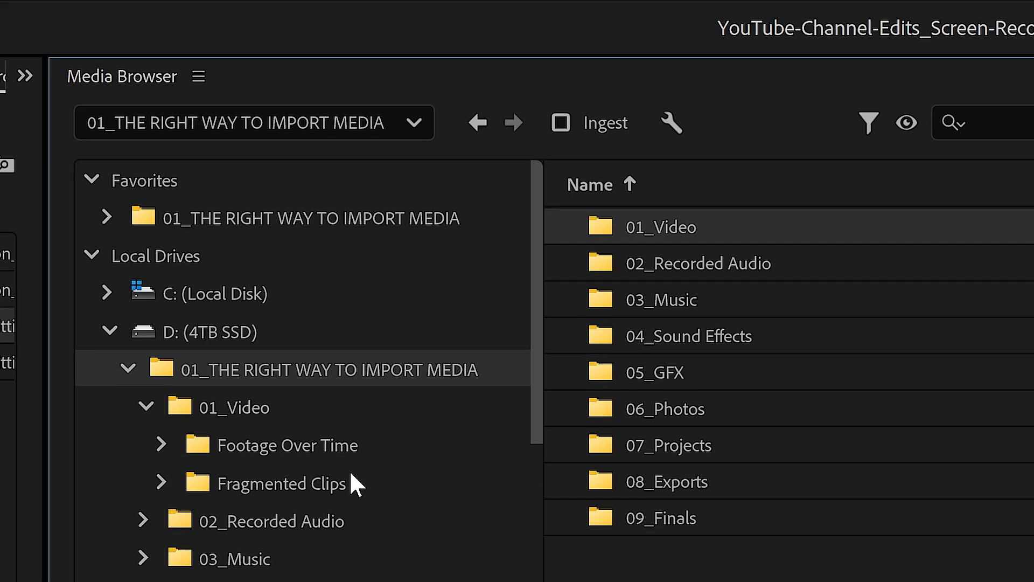
left_click(89, 254)
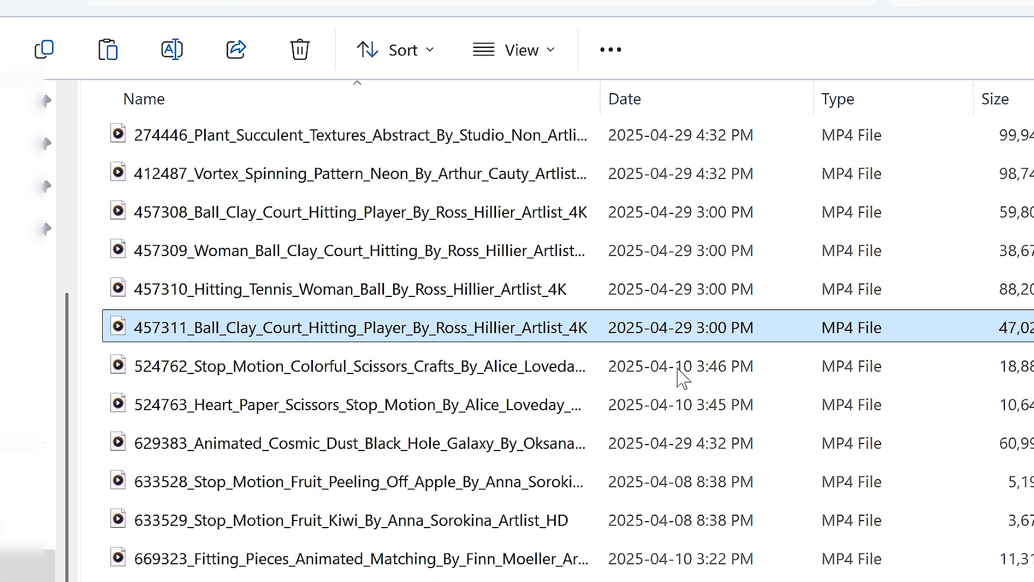
- Sort the Footage Over Time folder by date and drag the 6355072 and 127234 clips into the project
left_click(678, 111)
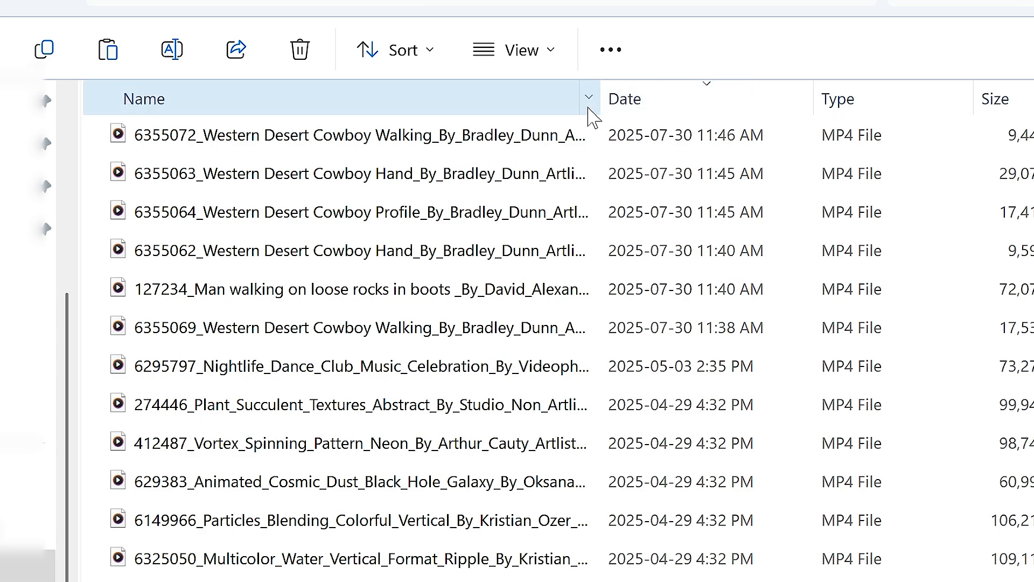
left_click_drag(452, 135, 0, 141)
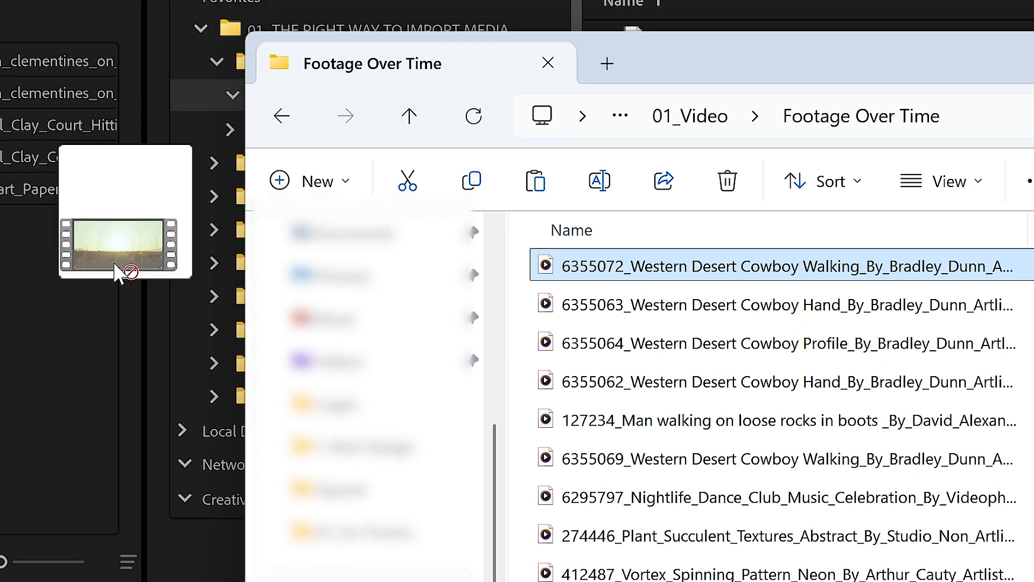
left_click_drag(115, 272, 0, 258)
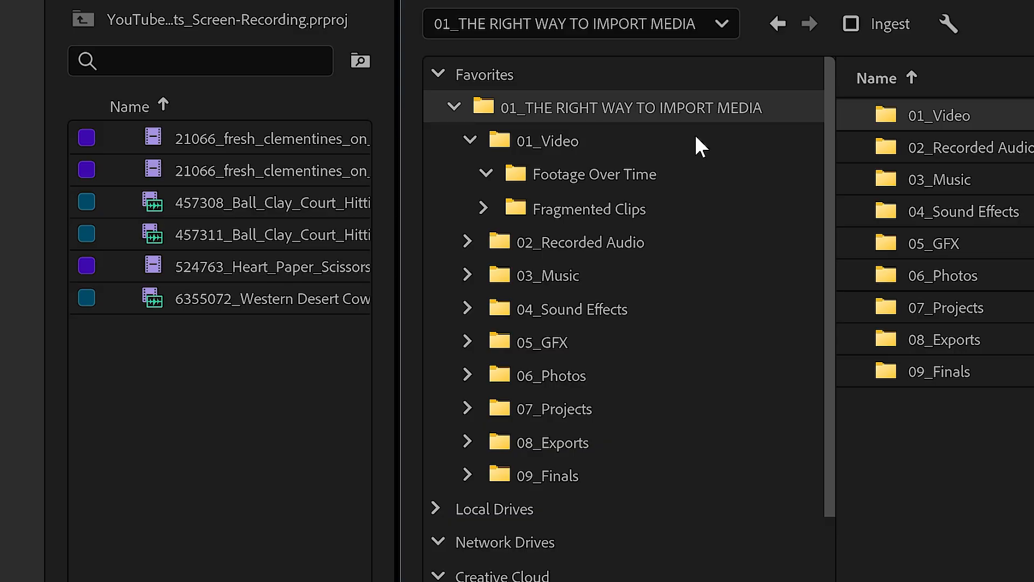
- Add the Date Created column to the Media Browser through Edit Columns
right_click(591, 113)
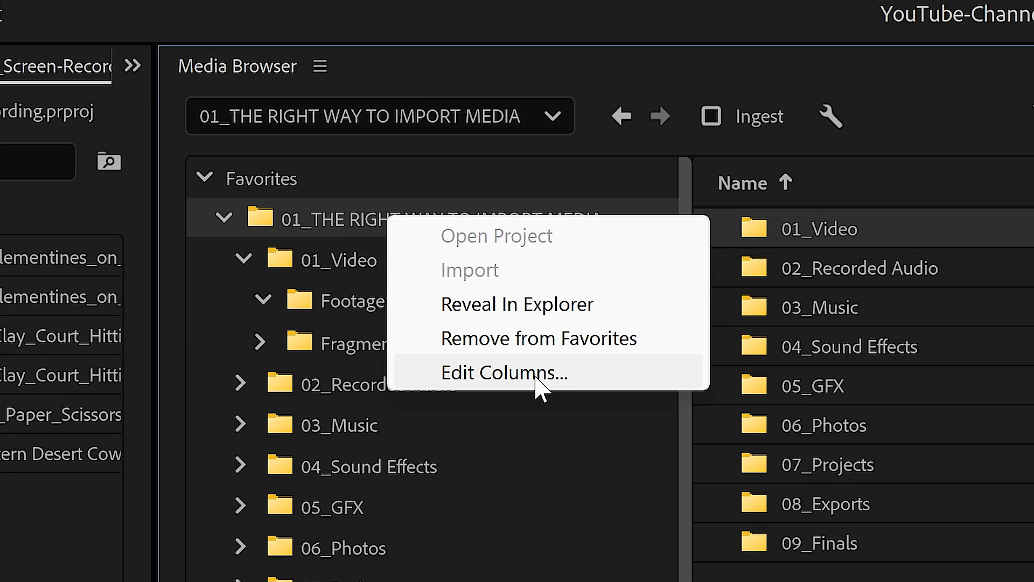
left_click(536, 375)
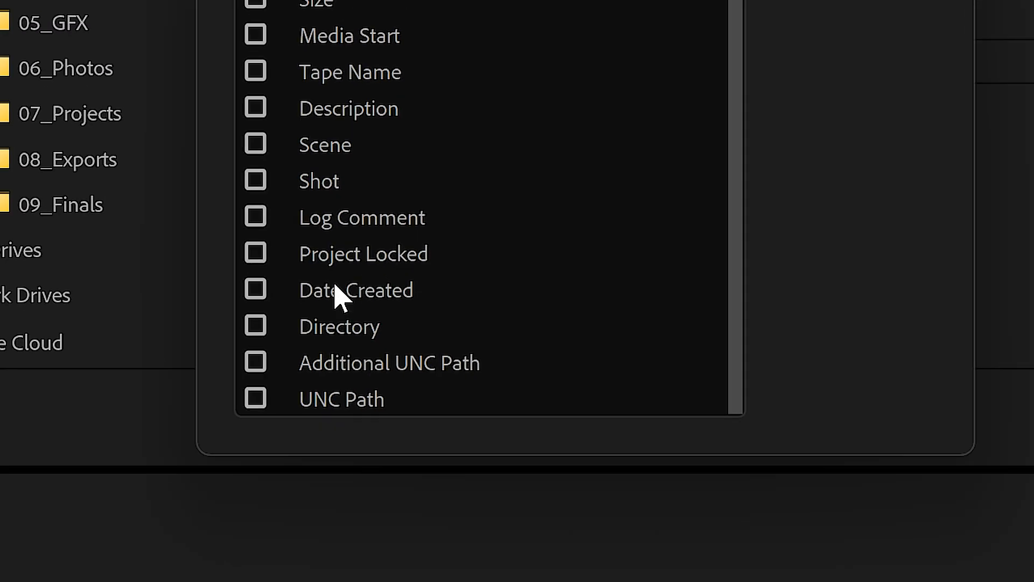
left_click(256, 293)
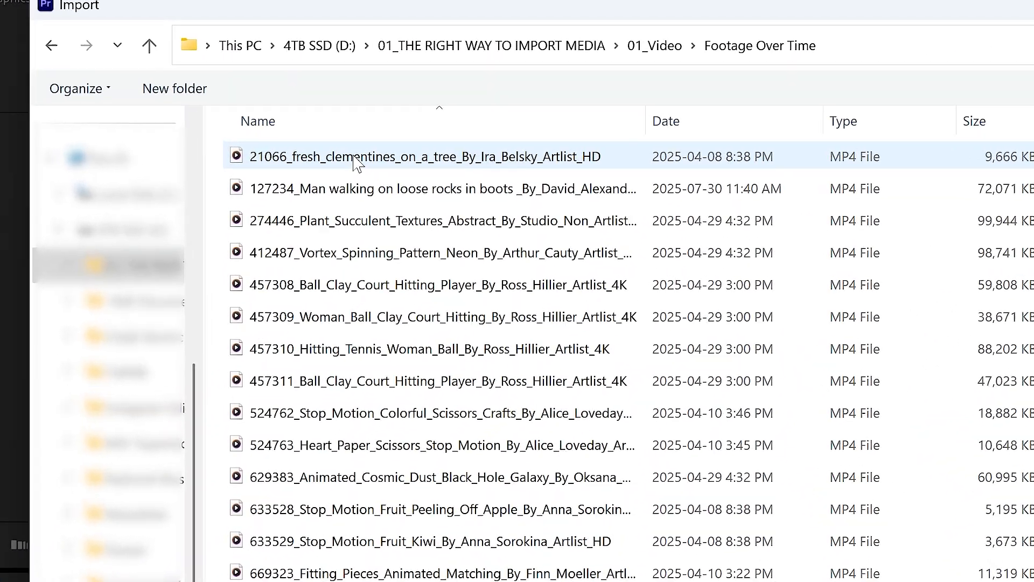
- Import the selected Footage Over Time clips through the Import dialog
left_click(344, 439, "shift")
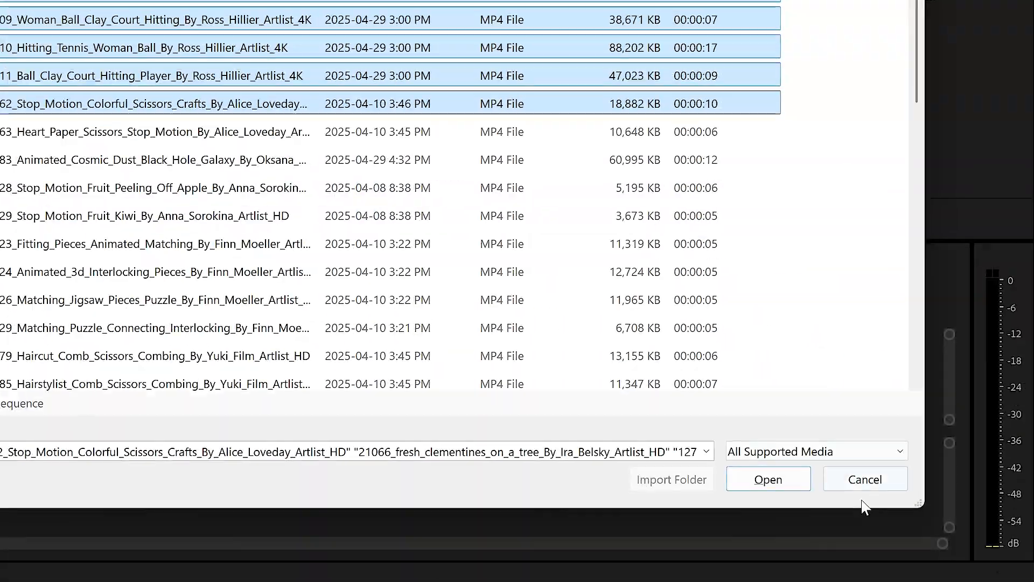
left_click(785, 484)
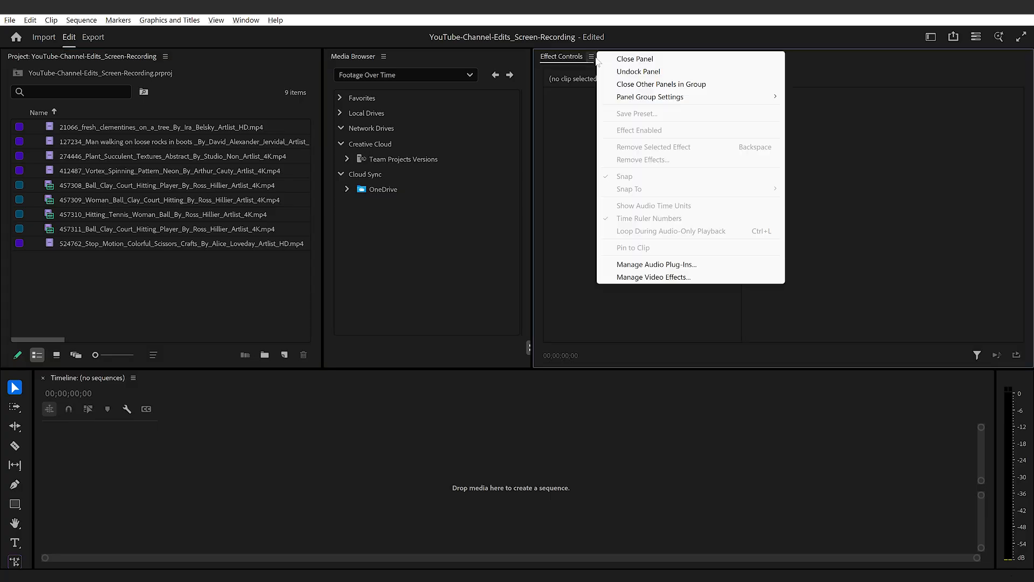
- Close the Effect Controls panel
left_click(599, 58)
left_click(594, 57)
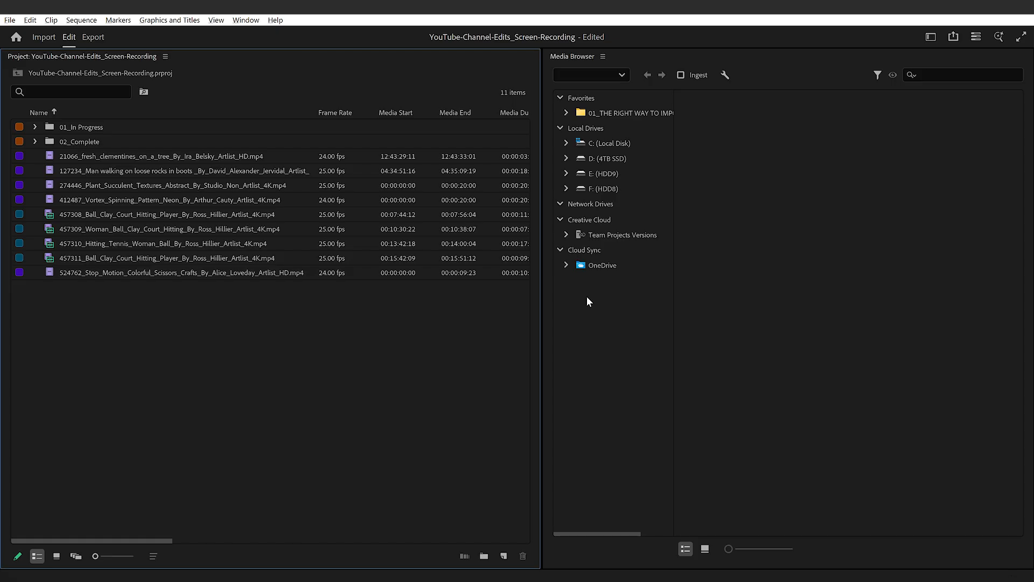
- Save the current layout as a new workspace named 01_Import Media
left_click(259, 20)
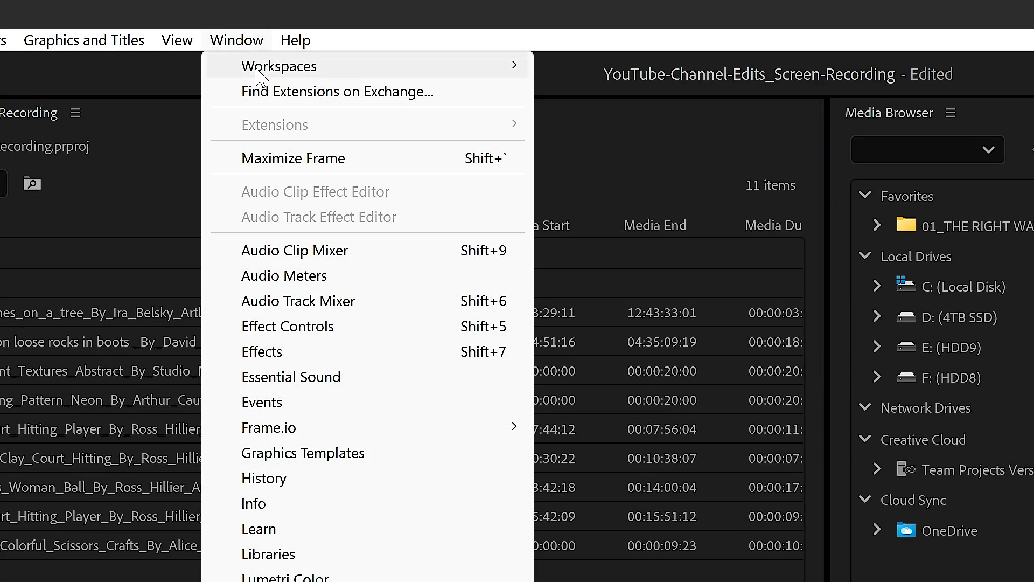
mouse_move(259, 74)
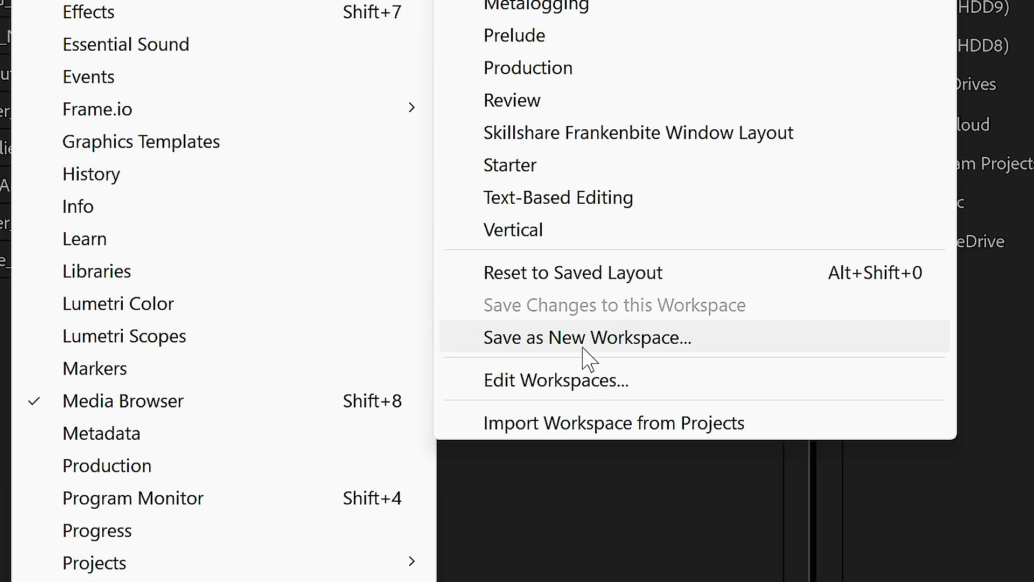
left_click(582, 347)
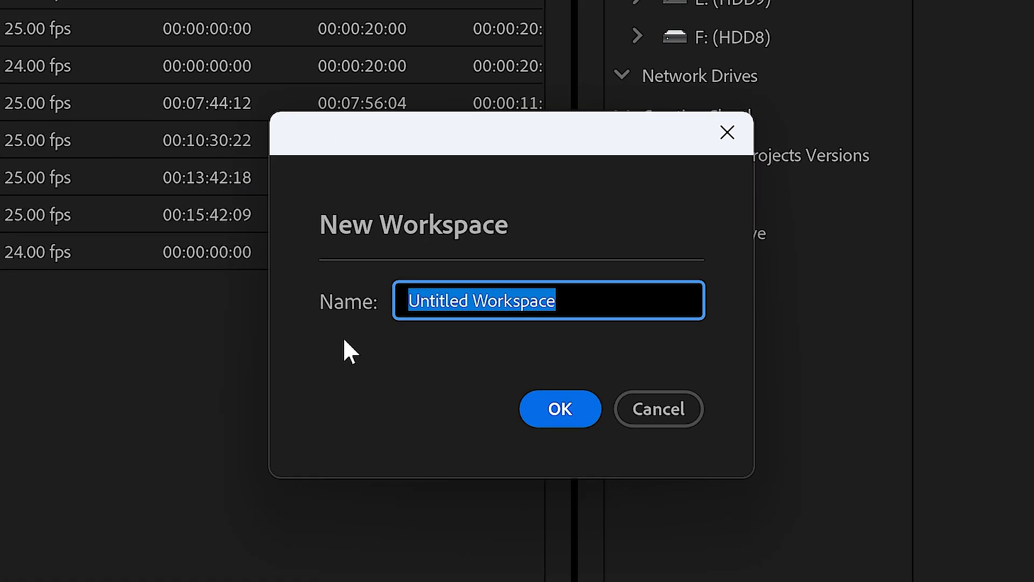
type("01")
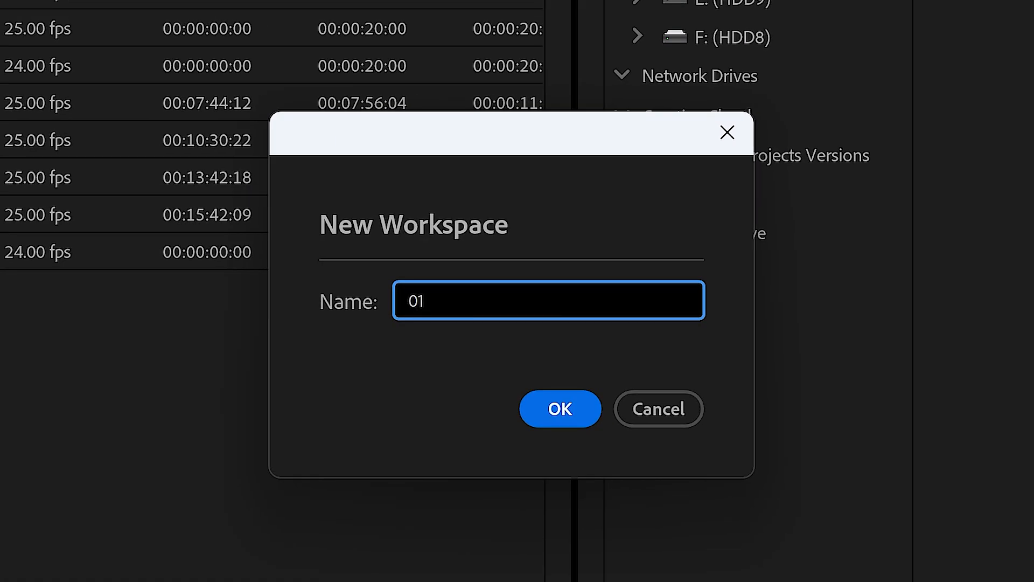
type("_Import Media")
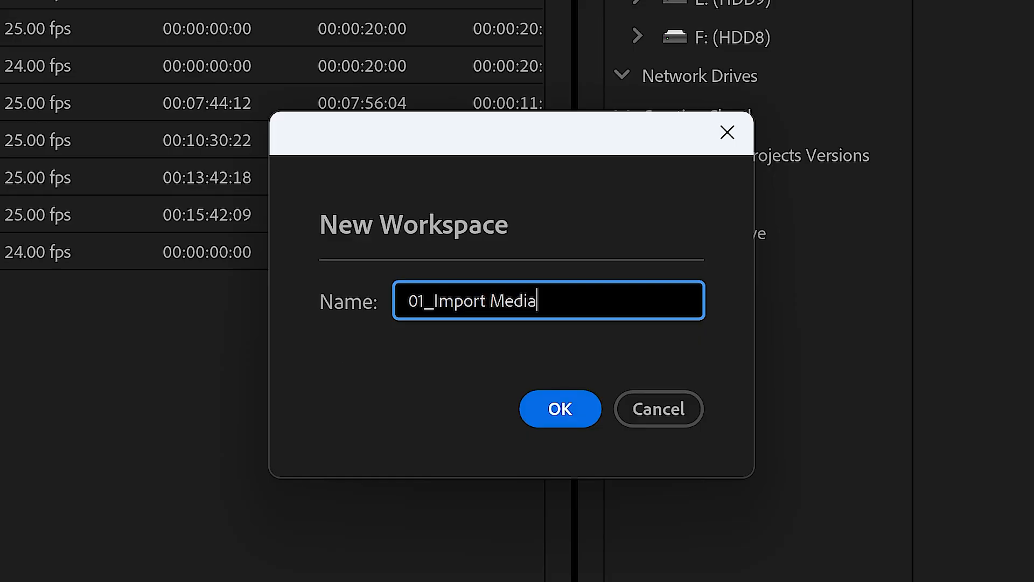
left_click(558, 413)
- Toggle between the 01_Import Media workspace and another saved workspace using their shortcuts
left_click(235, 46)
mouse_move(247, 67)
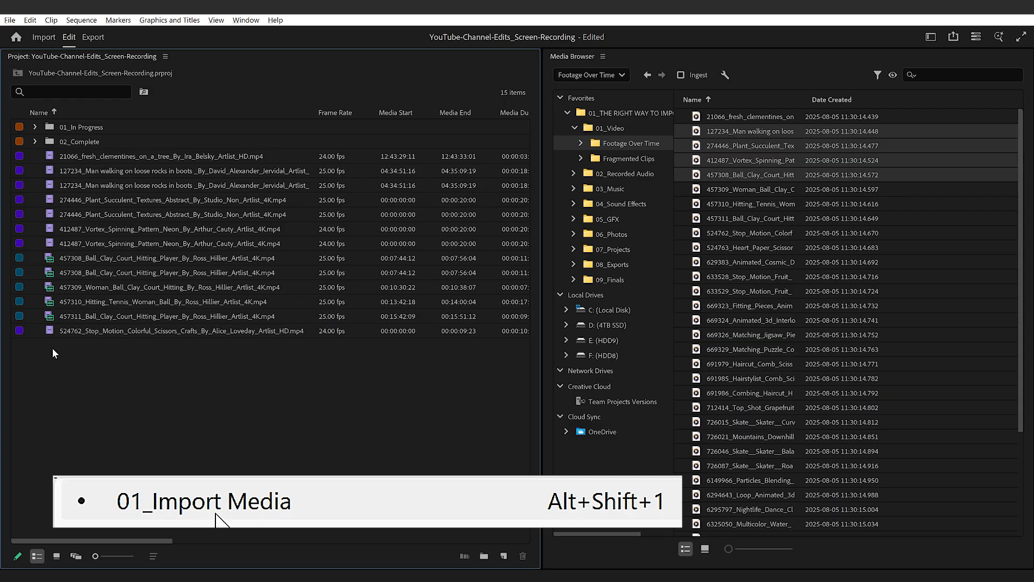
key("alt+shift+7")
key("alt+shift+1")
key("alt+shift+7")
key("alt+shift+1")
key("alt+shift+7")
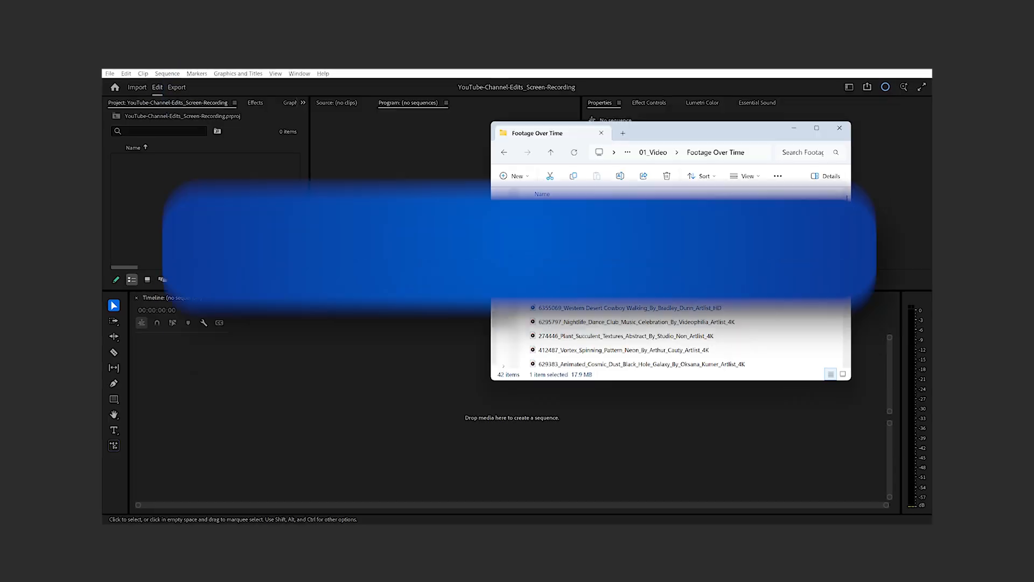
- Open the Import dialog and import clips from the Footage Over Time folder into the project
left_click_drag(624, 208, 347, 392)
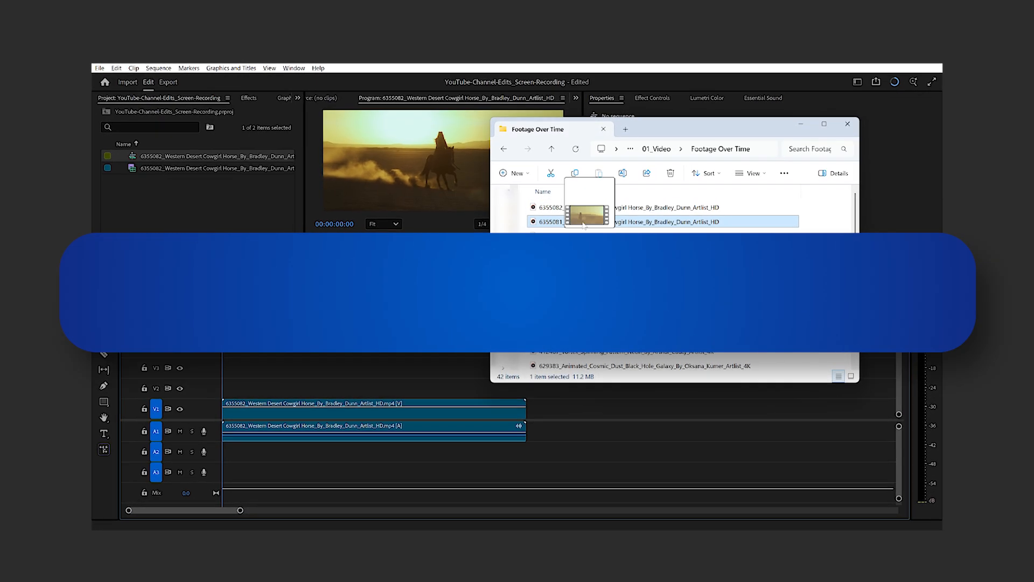
left_click_drag(577, 212, 188, 217)
key("ctrl+i")
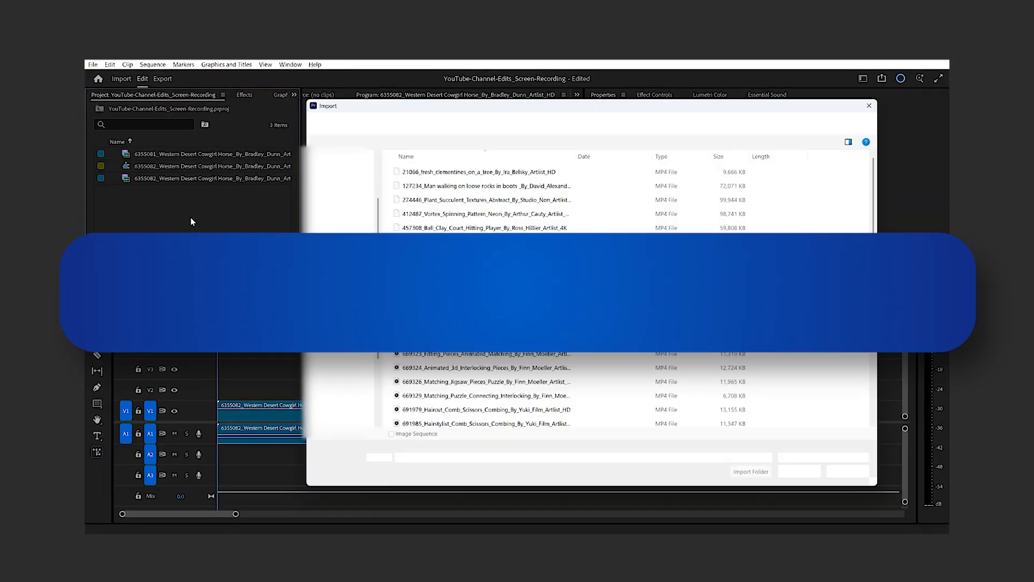
left_click(431, 196)
left_click(813, 482)
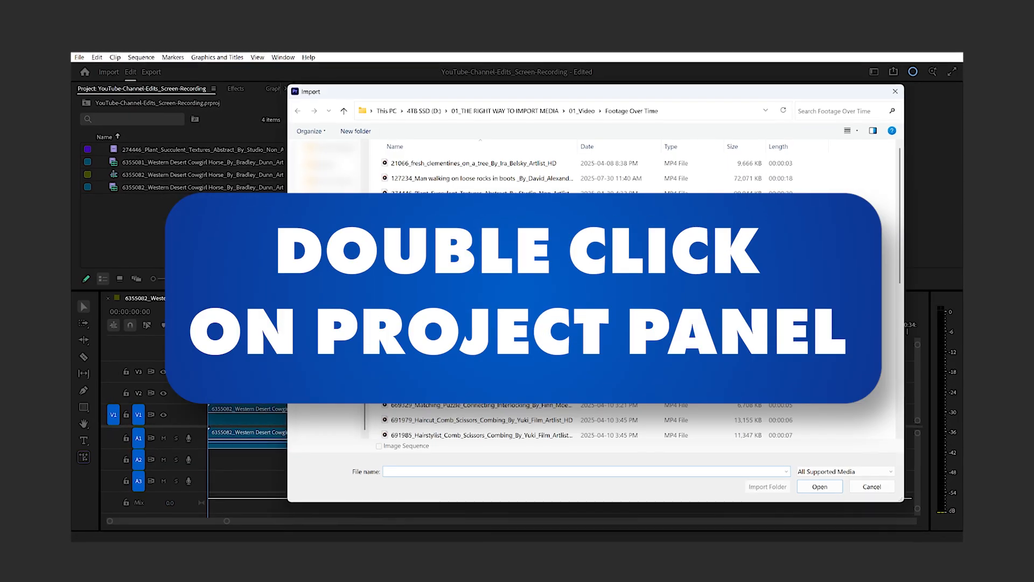
left_click(423, 181)
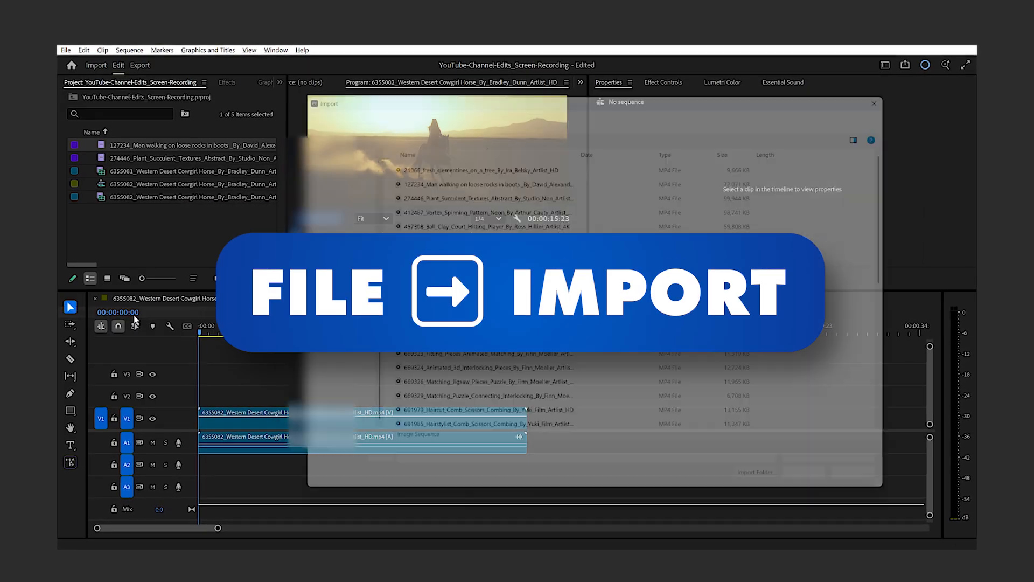